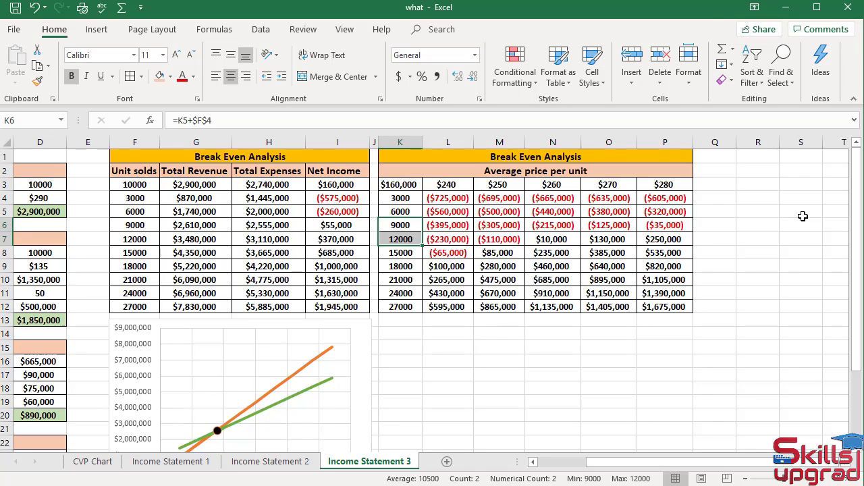
- Insert a Scatter with Straight Lines chart from the break-even data in K4:P12
left_click(410, 200)
left_click_drag(411, 203, 661, 303)
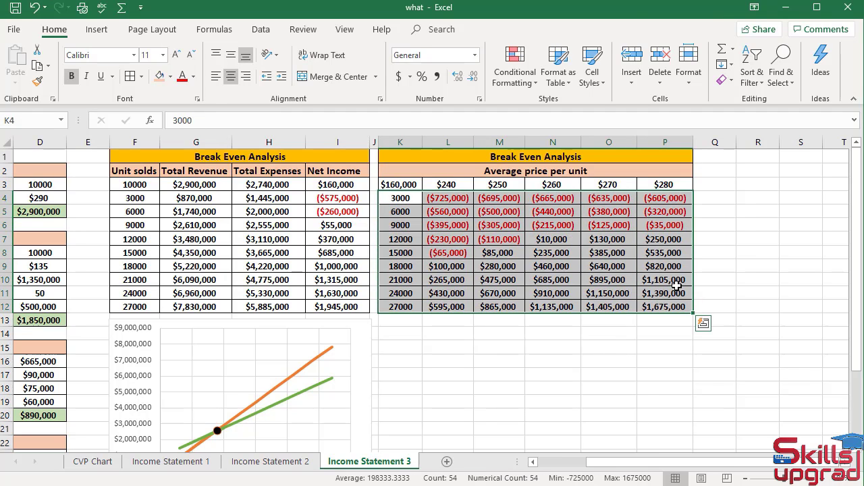
left_click(94, 31)
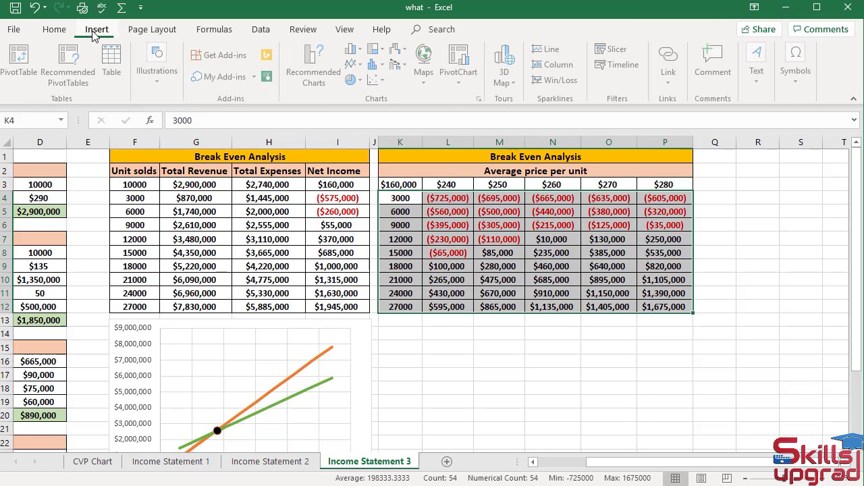
left_click(382, 81)
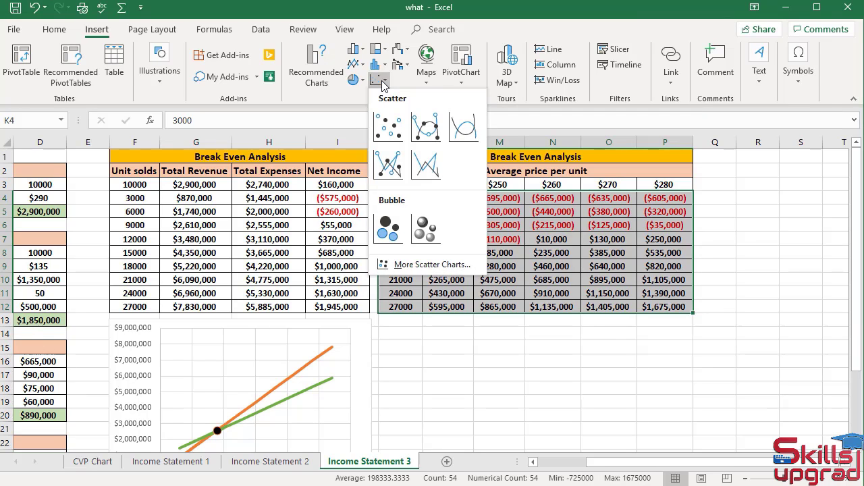
left_click(424, 166)
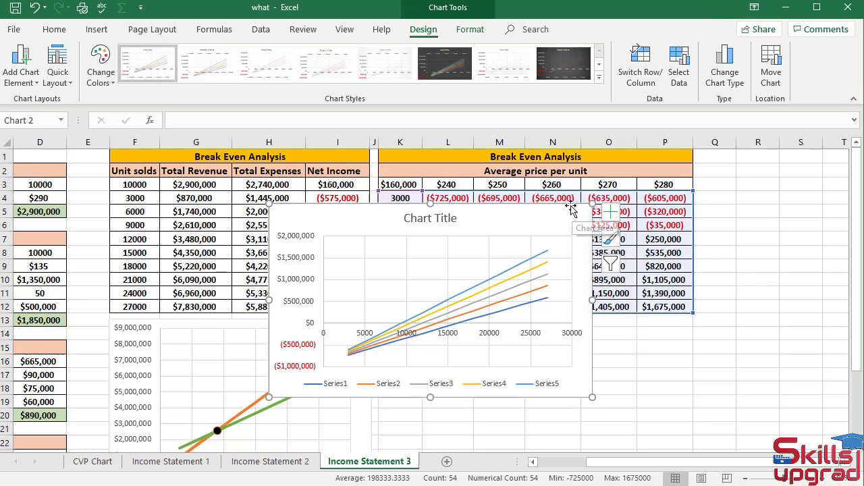
- Move the new chart directly below the average price table and narrow it to the table's width
left_click_drag(572, 211, 678, 332)
left_click_drag(704, 421, 692, 421)
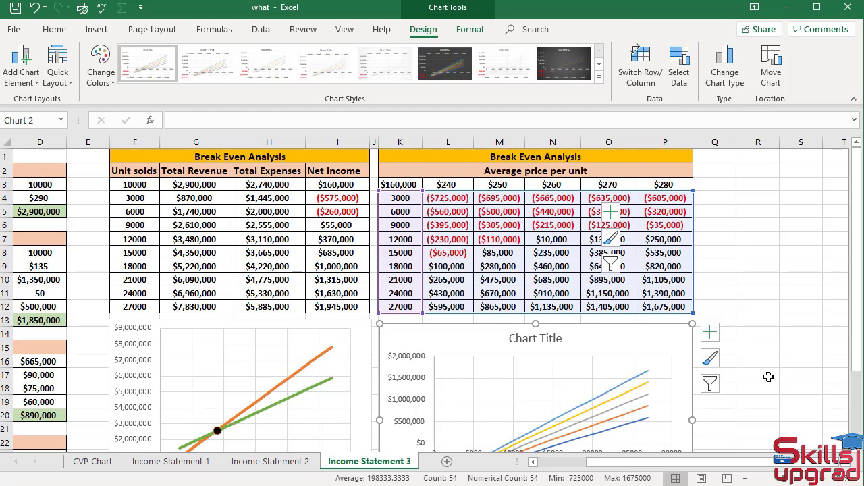
- Remove the new chart's title and apply the fourth Colorful palette, which starts with green, blue and gold
scroll(776, 368, "down", 2)
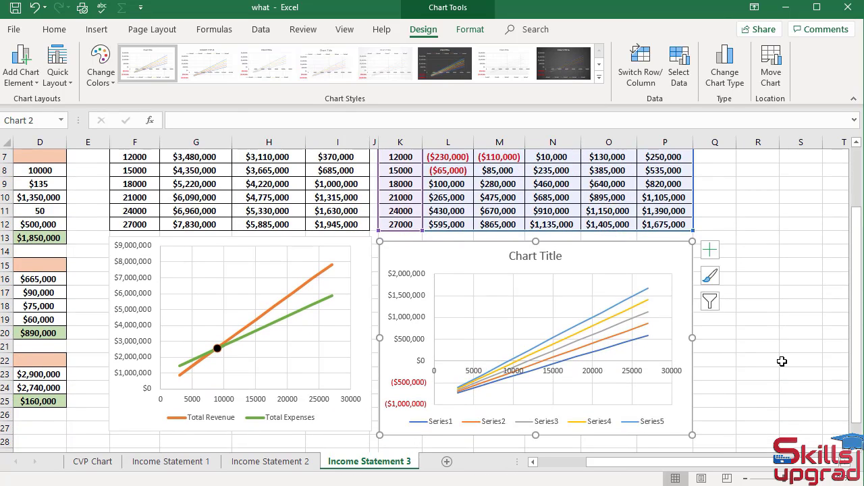
left_click(711, 251)
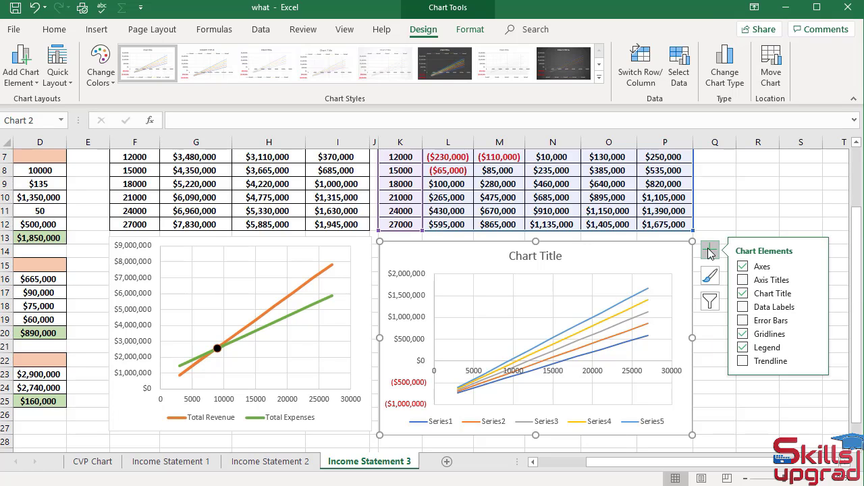
left_click(744, 294)
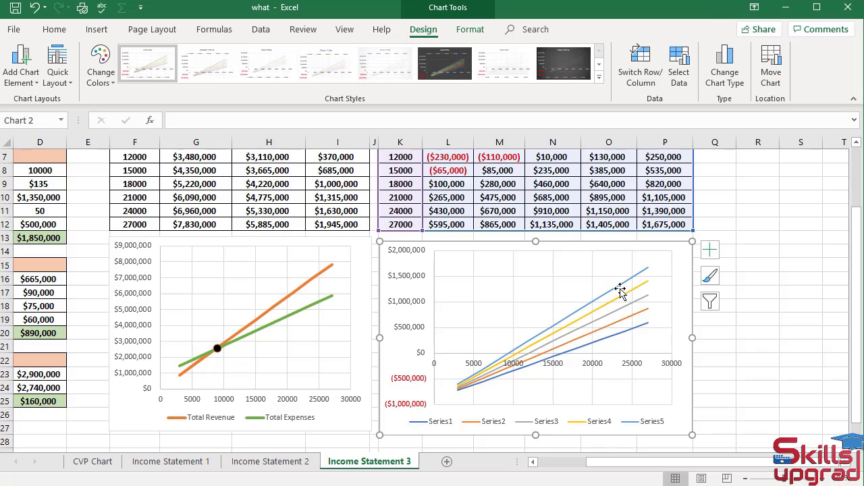
left_click(115, 82)
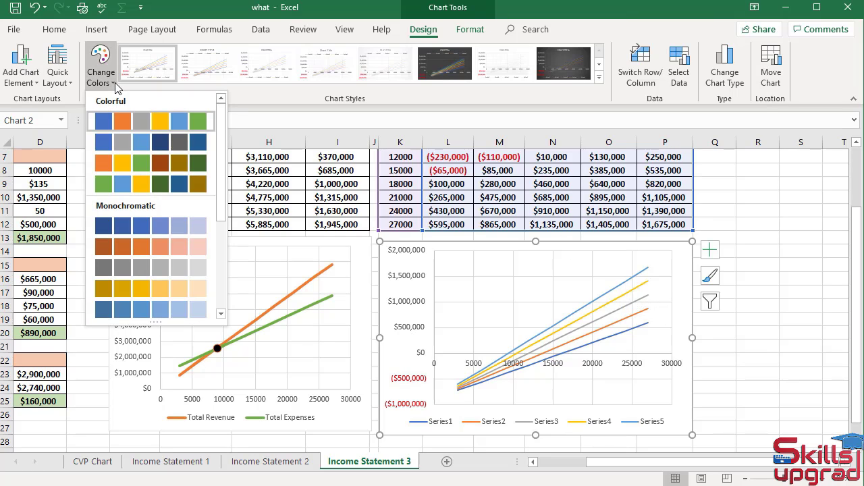
left_click(166, 185)
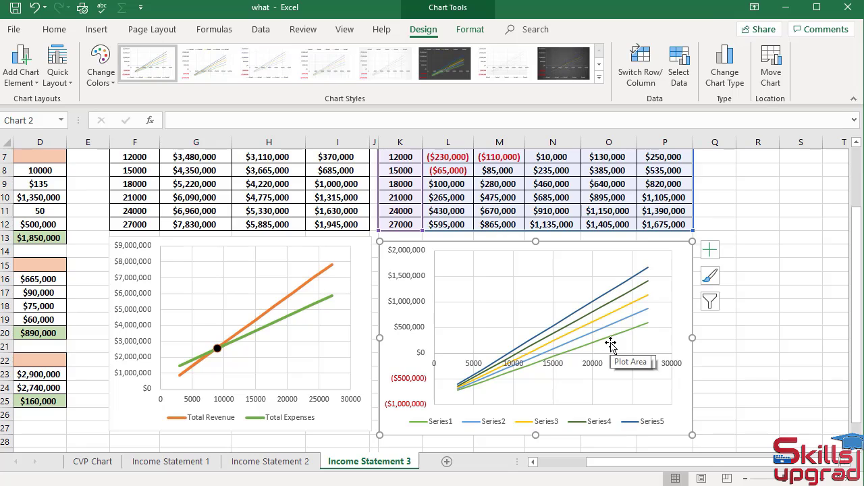
- Set the line width of Series5, the chart's uppermost line, to 3 pt
left_click(660, 289)
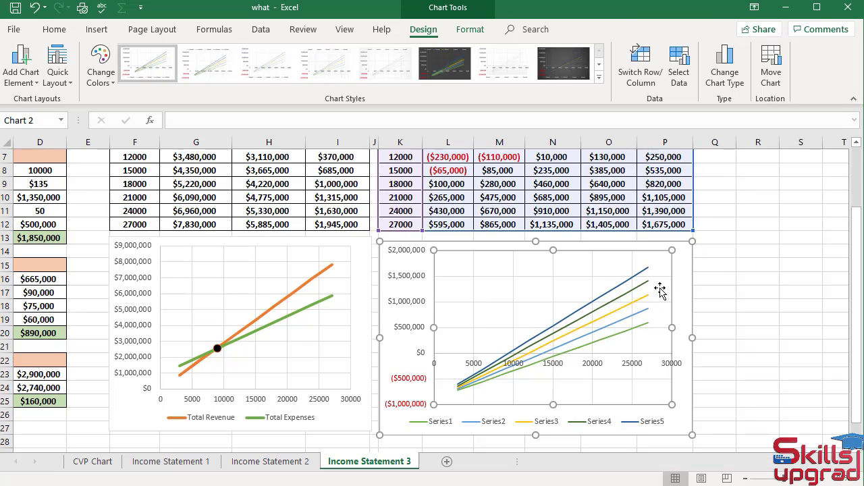
double_click(659, 289)
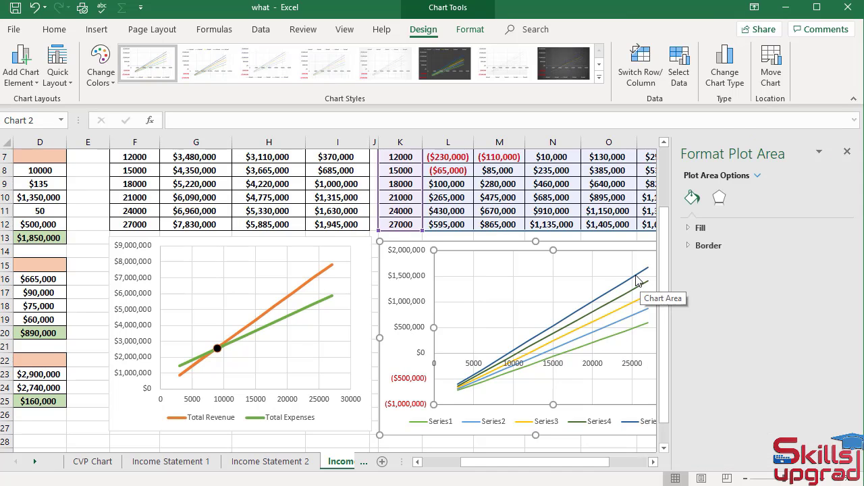
left_click(636, 278)
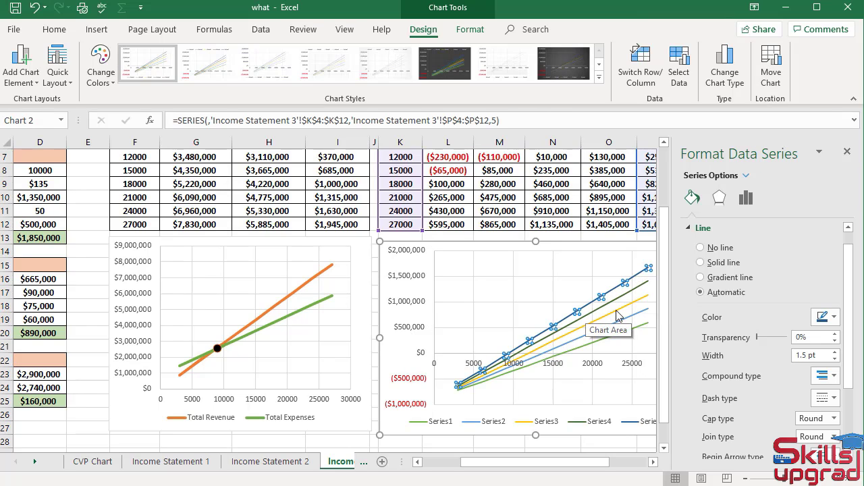
left_click(834, 352)
left_click(835, 353)
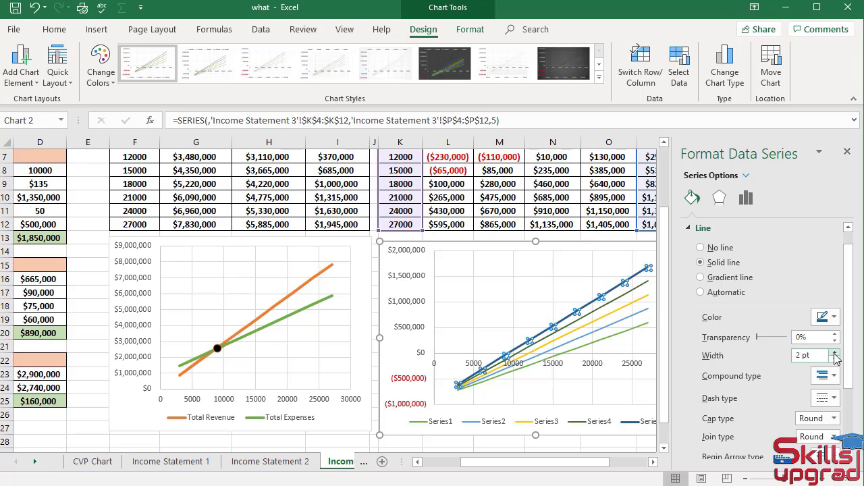
left_click(835, 353)
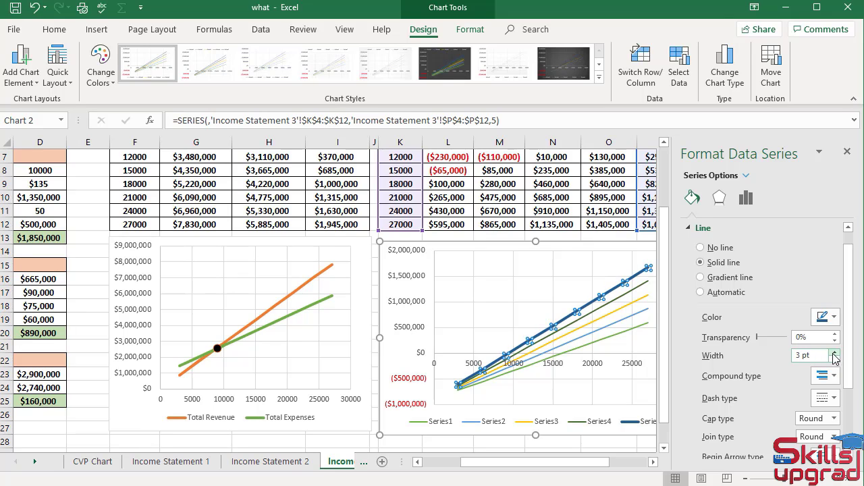
- Set the line width of the dark green Series4 to 3 pt
left_click(613, 305)
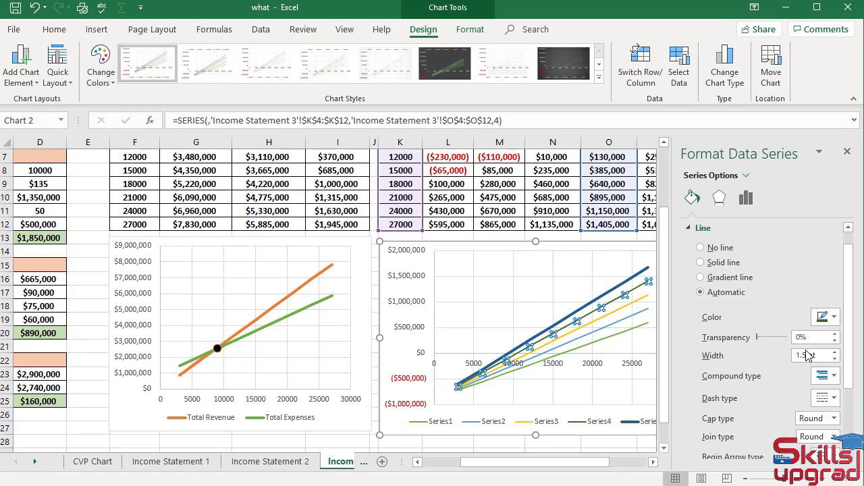
left_click(835, 353)
left_click(834, 354)
left_click(835, 354)
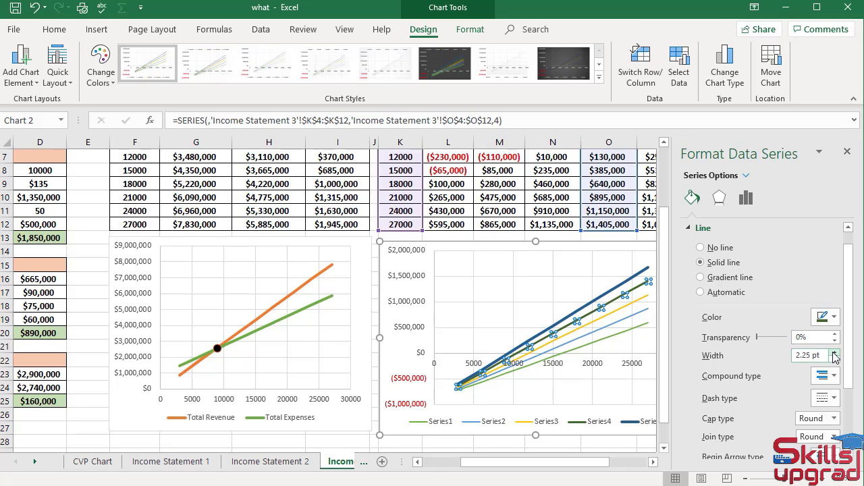
left_click(835, 353)
left_click(834, 352)
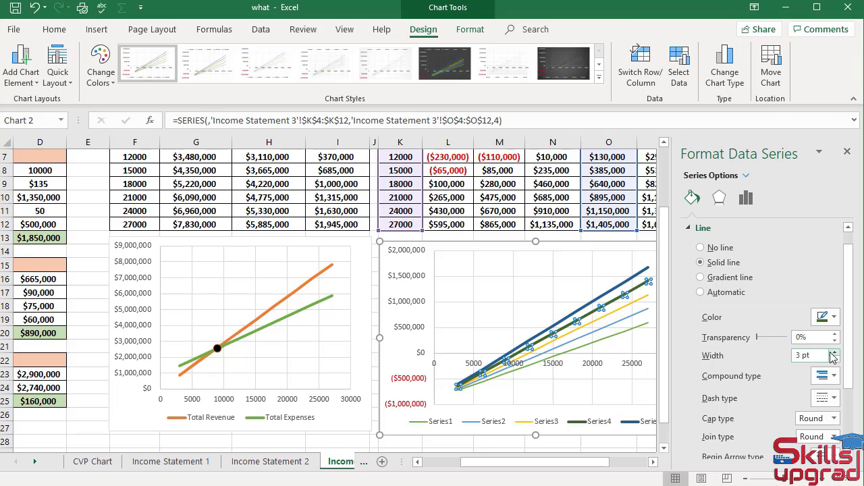
- Set the line width of the yellow Series3 to 3 pt
left_click(620, 316)
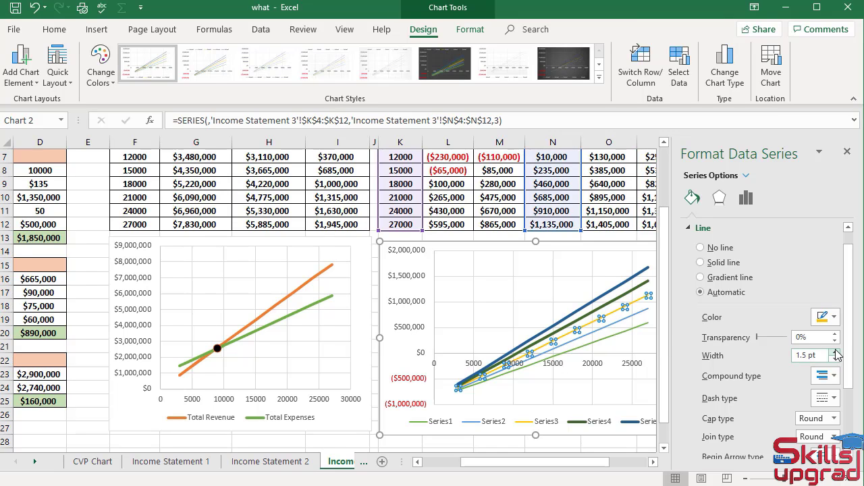
left_click(836, 351)
left_click(836, 351)
left_click(835, 352)
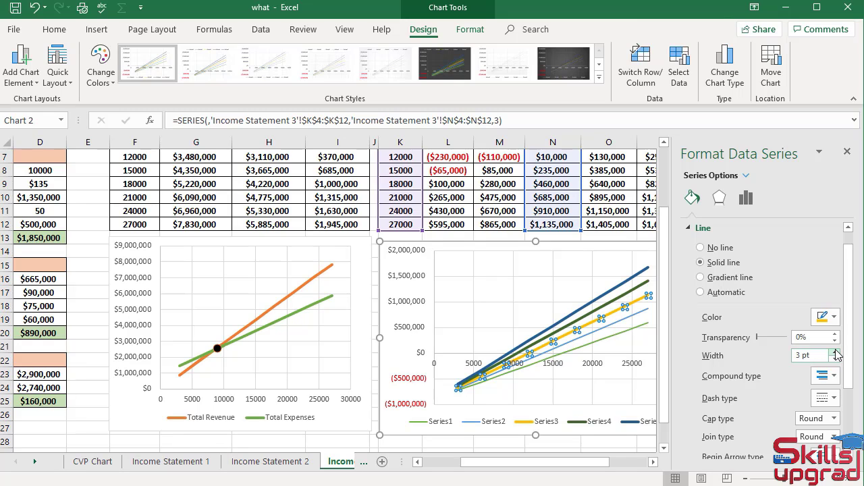
- Set the line width of the light blue Series2 to 3 pt
left_click(624, 321)
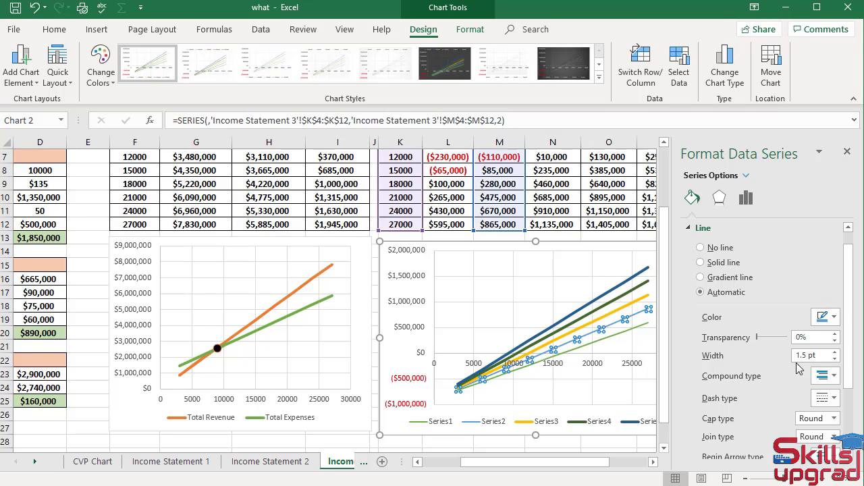
left_click(834, 352)
left_click(834, 352)
left_click(835, 352)
left_click(835, 352)
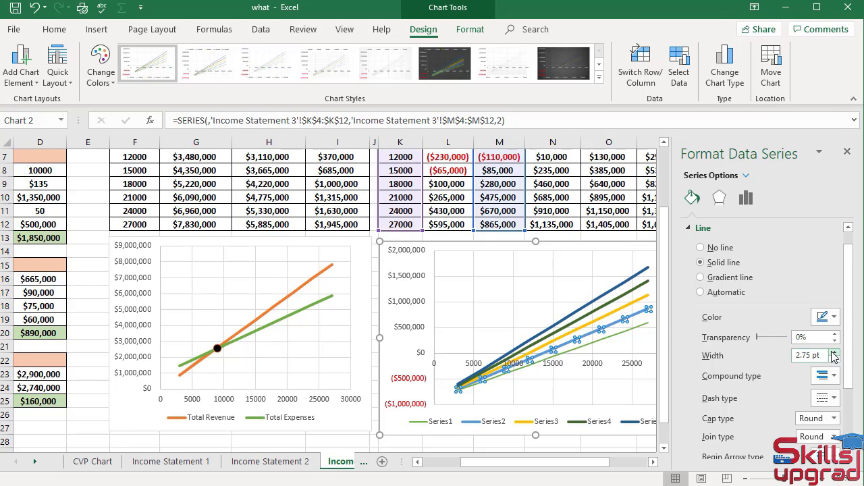
left_click(835, 352)
left_click(835, 358)
- Thicken the line of Series1, the chart's lowest line, to match the other series, and leave the chart formatting
mouse_move(620, 333)
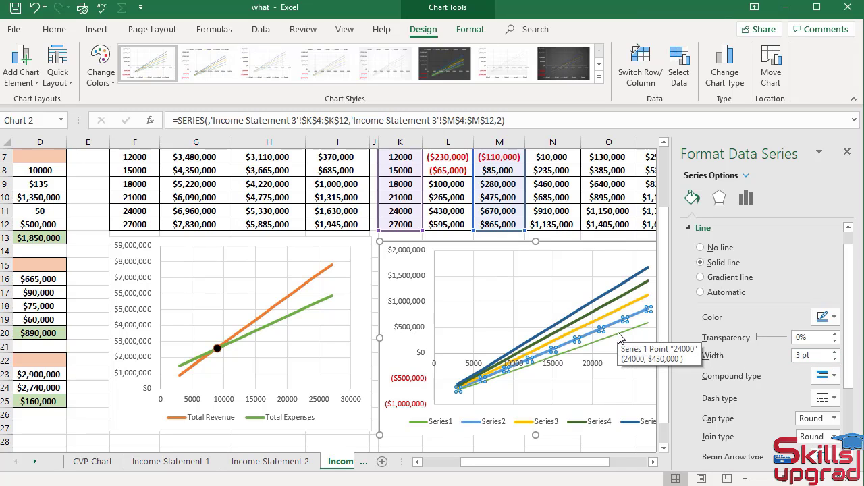
left_click(619, 333)
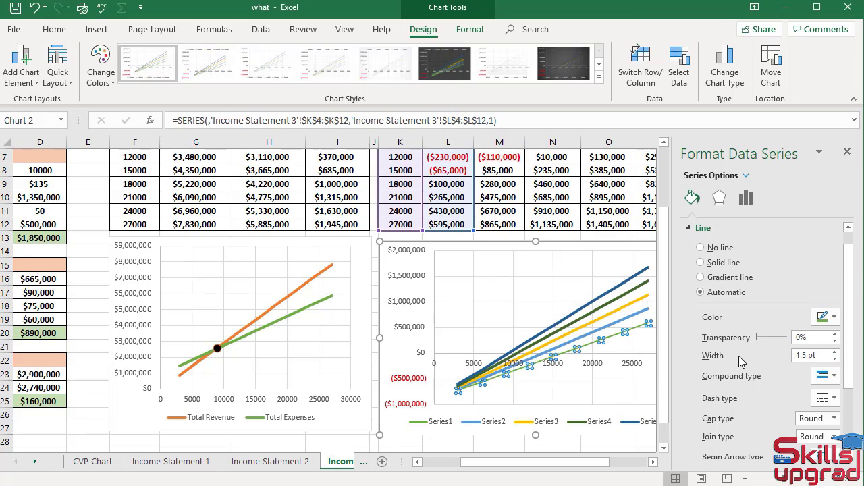
left_click(835, 352)
left_click(835, 352)
left_click(835, 352)
left_click(835, 352)
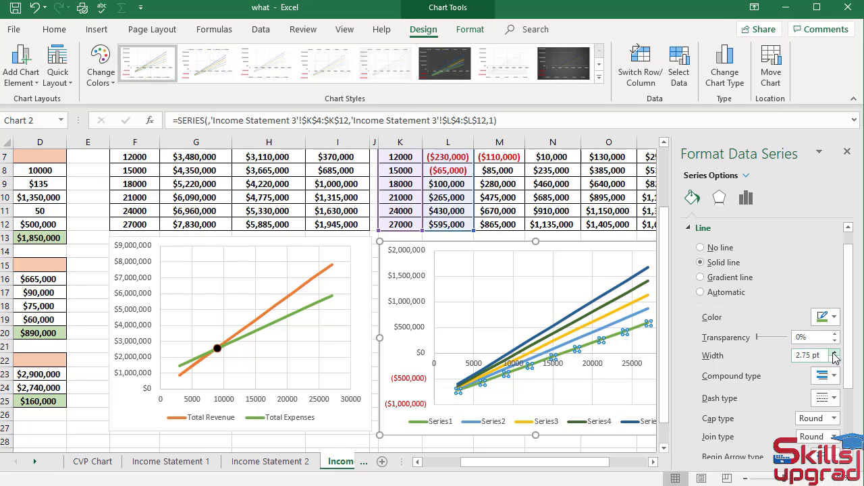
left_click(795, 240)
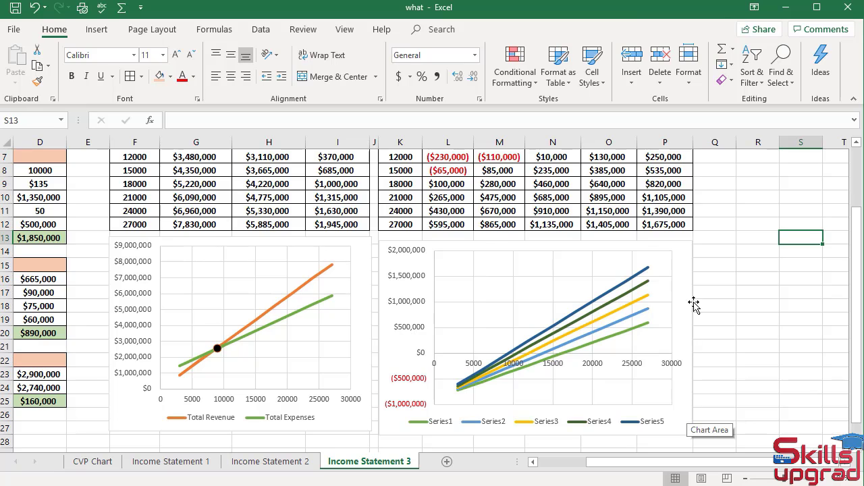
- Edit the chart's data source so that Series1 takes its name from cell L3 ($240)
left_click(685, 275)
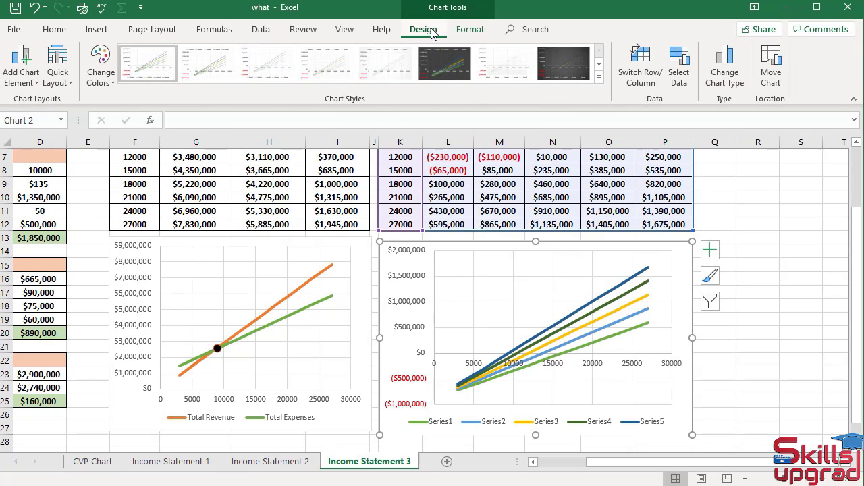
left_click(684, 71)
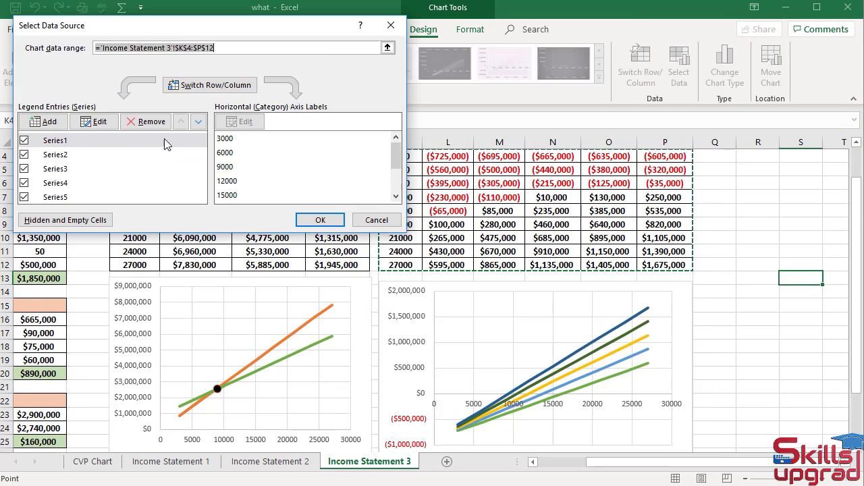
left_click(57, 141)
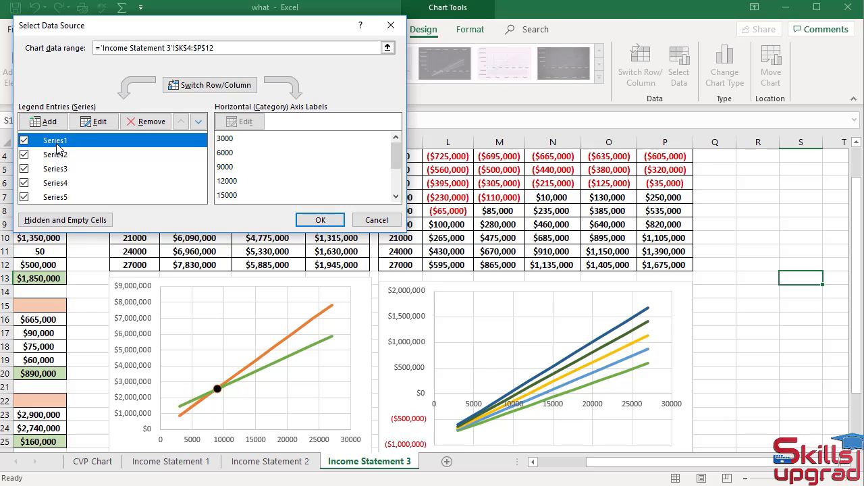
left_click(90, 122)
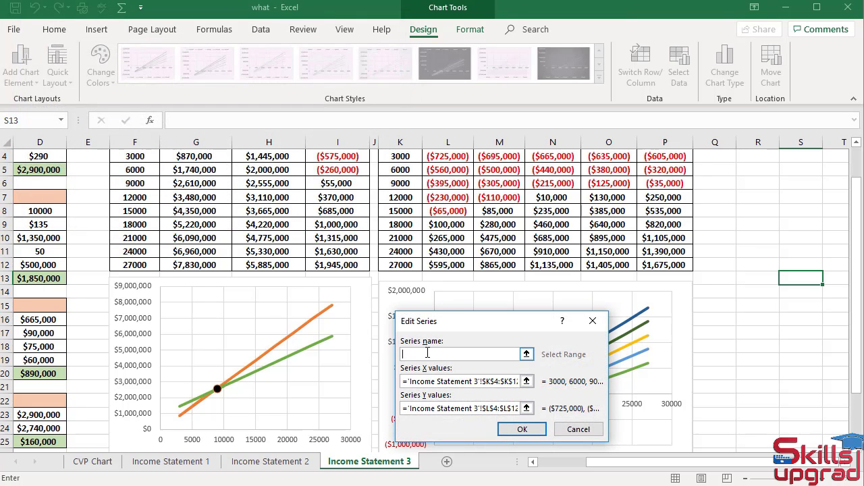
scroll(473, 268, "up", 1)
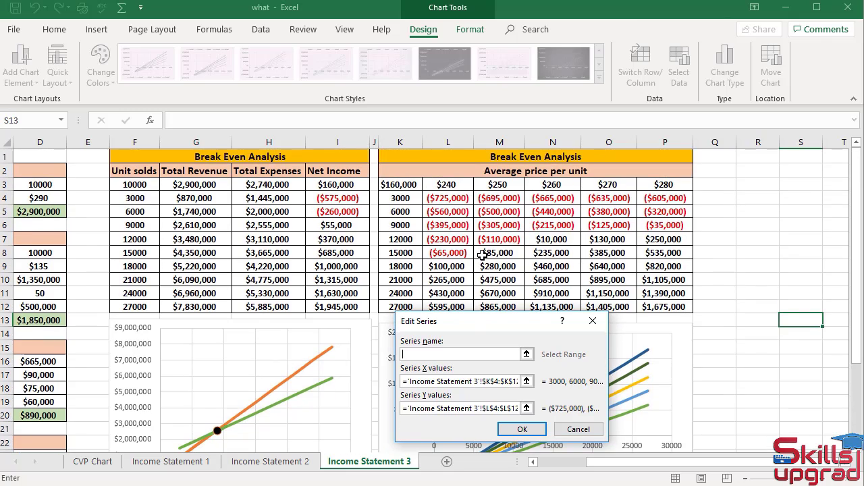
left_click(451, 184)
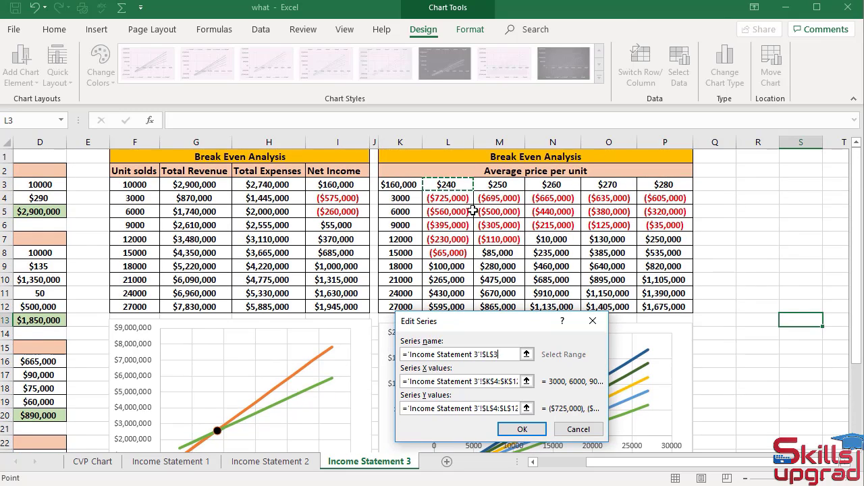
left_click(533, 434)
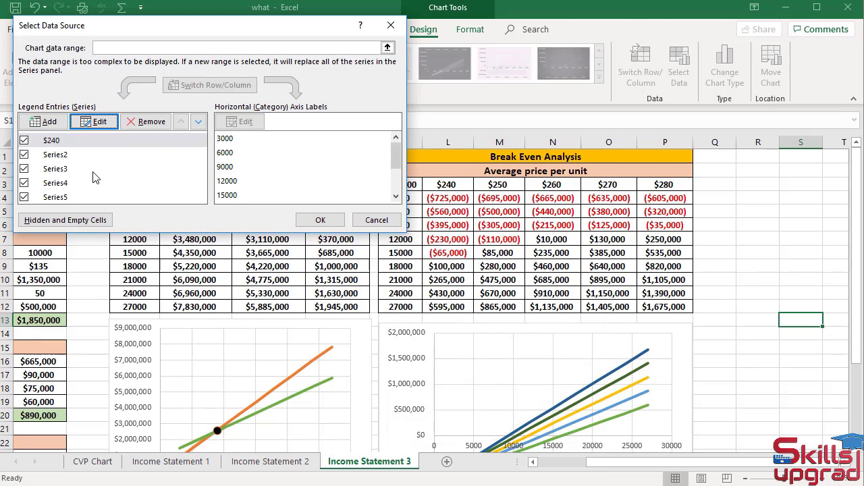
- Edit Series2 in the chart's data source so that it takes its name from cell M3 ($250)
left_click(55, 156)
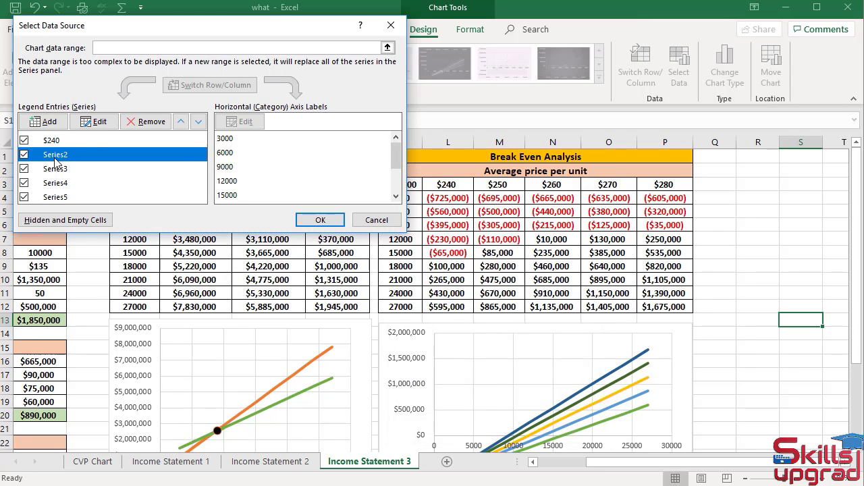
left_click(88, 124)
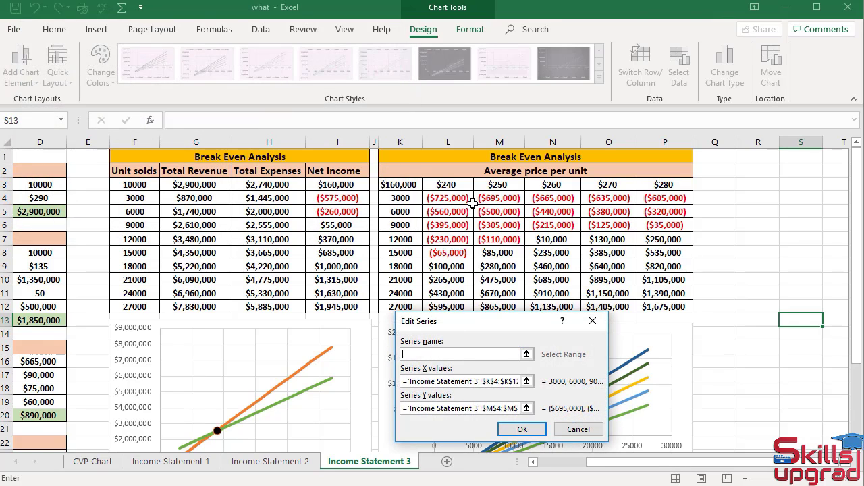
left_click(488, 188)
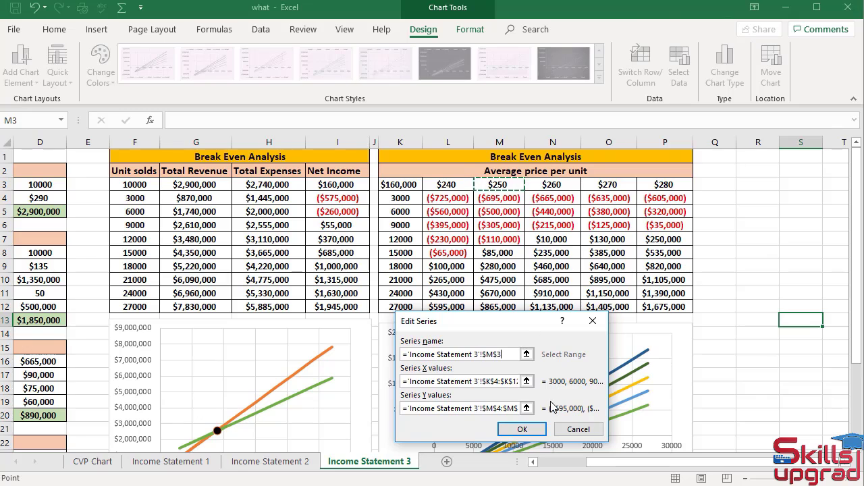
left_click(522, 429)
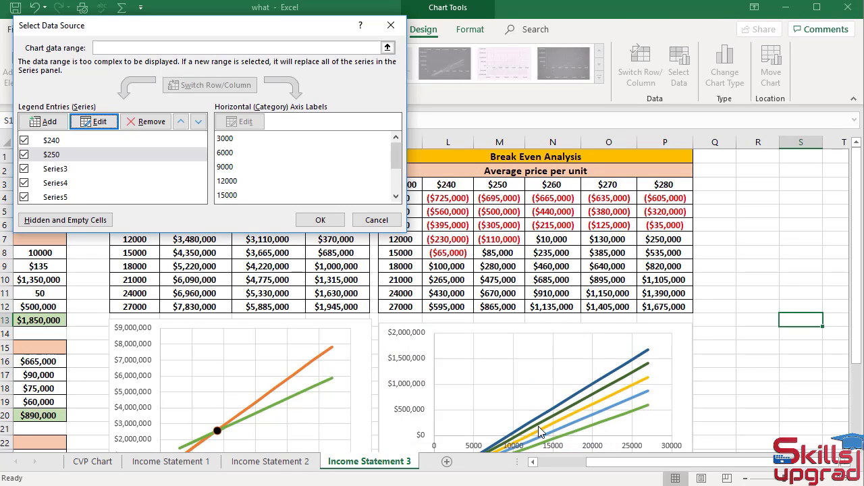
- Name Series3 of the chart's data source after the price in cell N3 ($260)
left_click(70, 175)
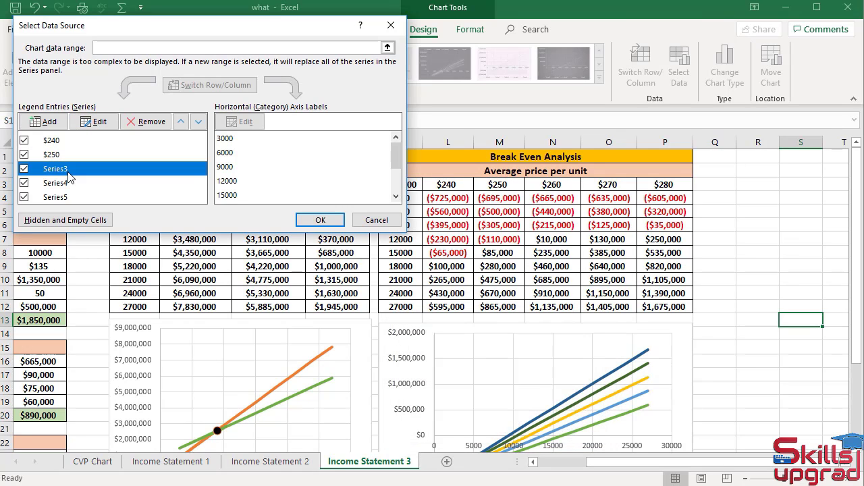
left_click(95, 121)
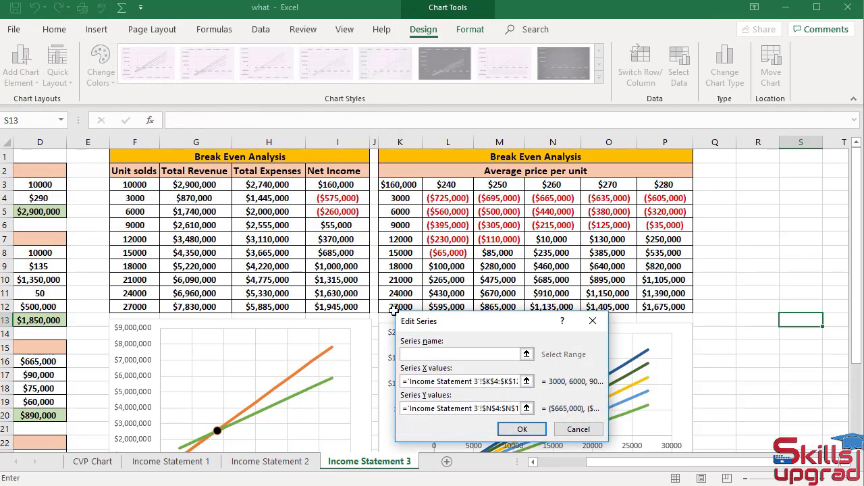
left_click(551, 182)
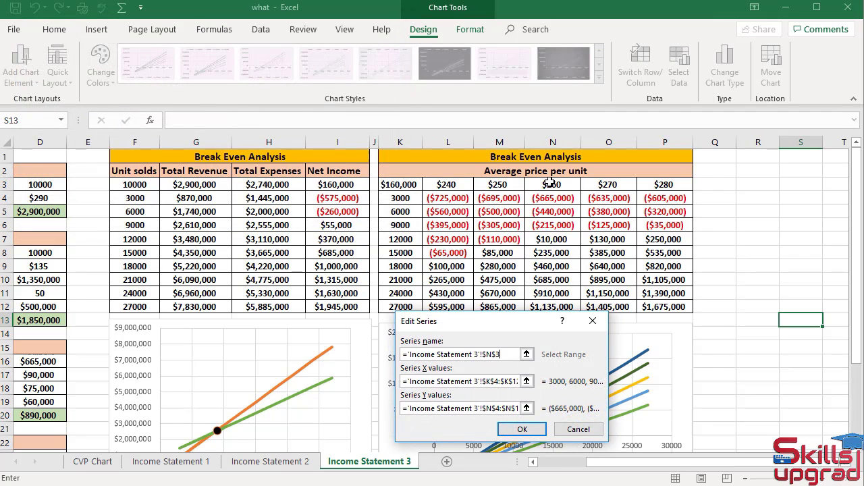
left_click(525, 429)
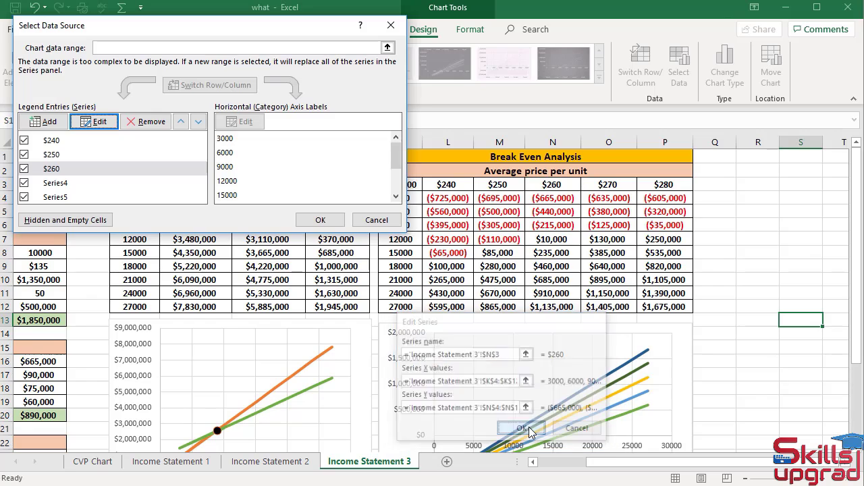
- Link the series name of Series4 to the price in cell O3 ($270)
left_click(57, 185)
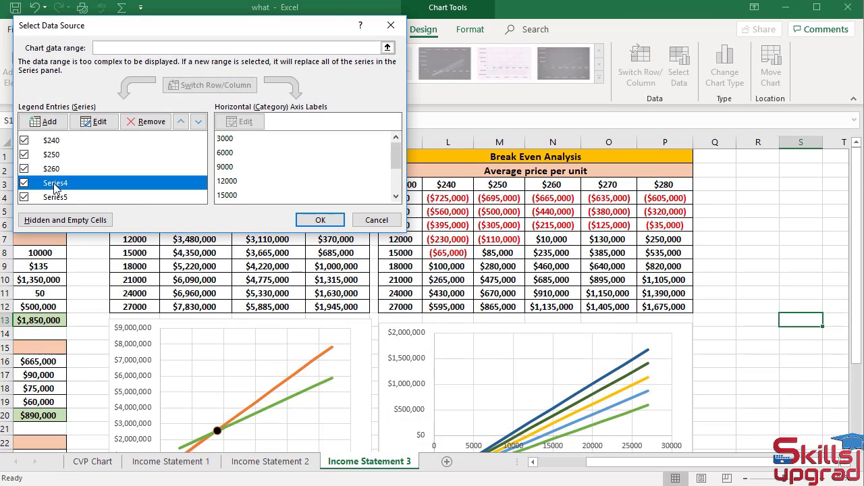
left_click(94, 122)
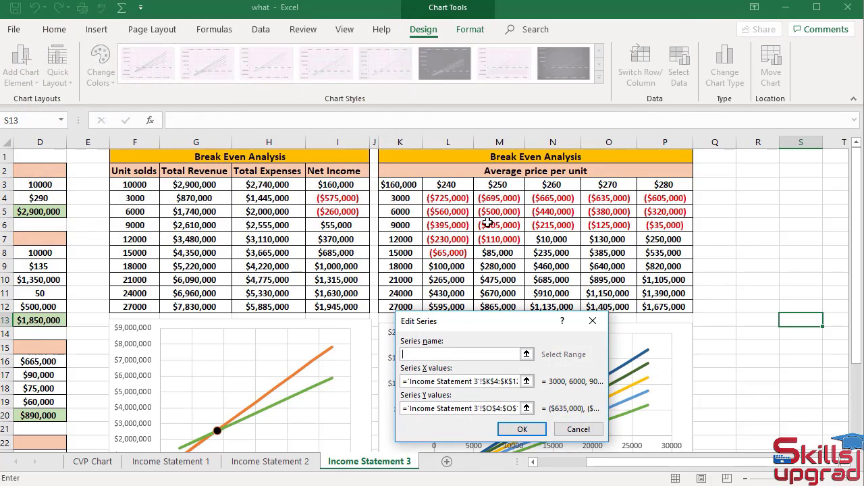
left_click(593, 186)
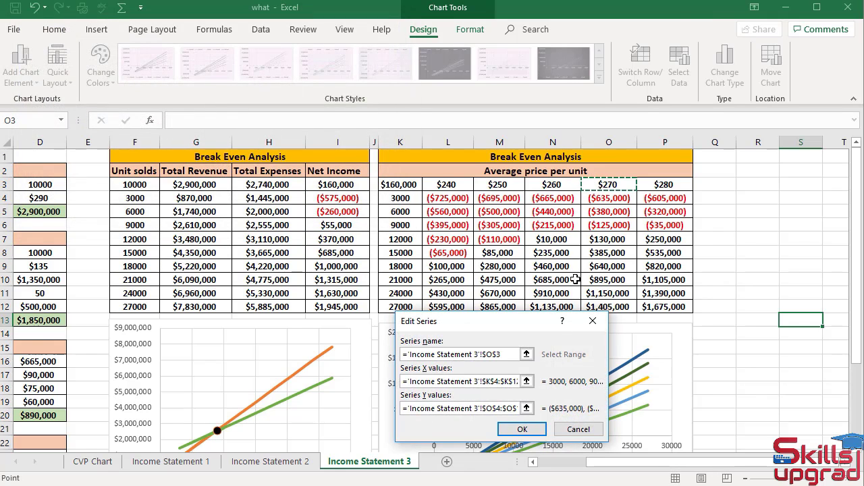
left_click(521, 428)
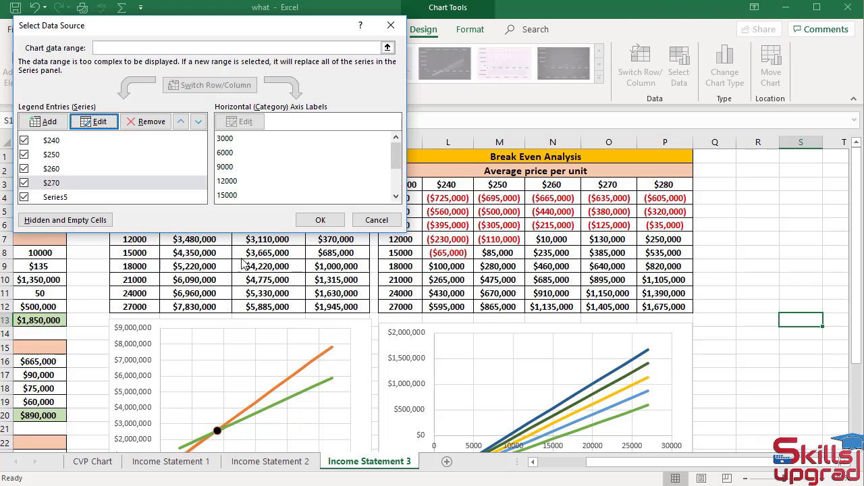
- Name Series5 after cell P3 ($280), apply the data source changes to the chart, and deselect the chart
left_click(63, 197)
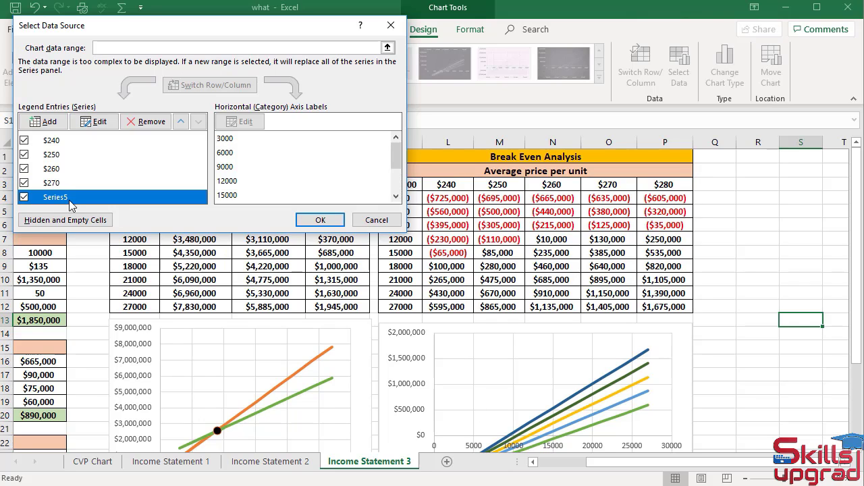
left_click(88, 121)
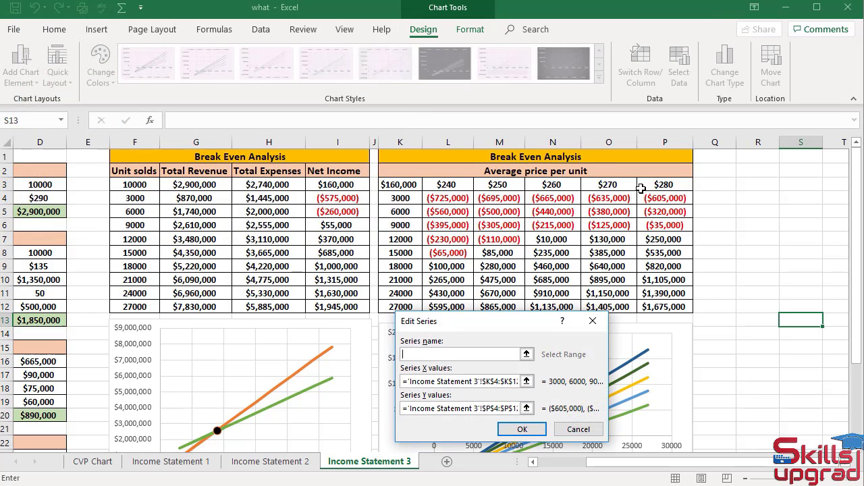
left_click(651, 186)
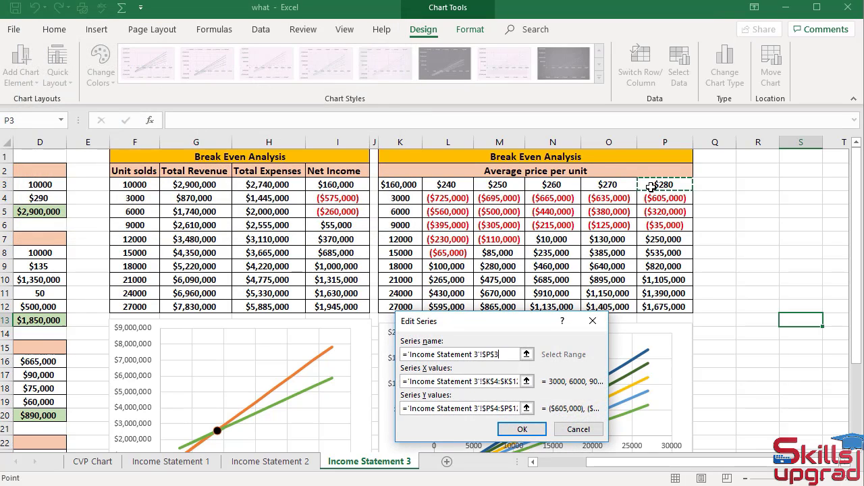
left_click(520, 429)
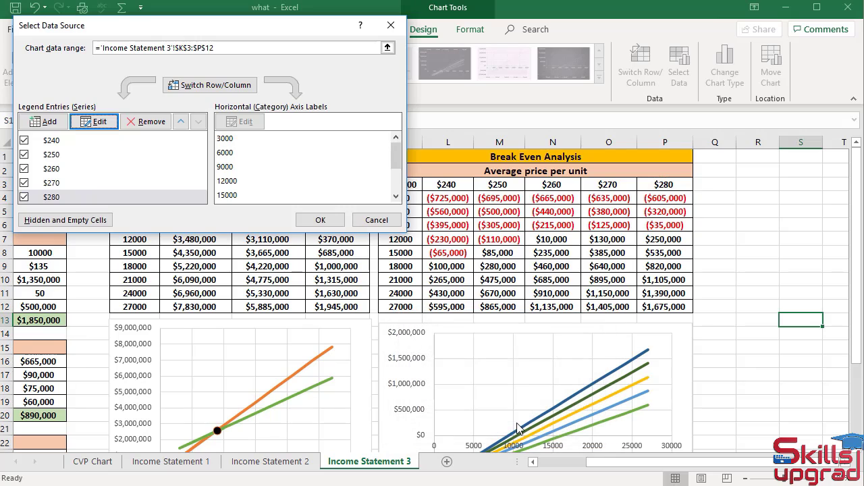
left_click(320, 220)
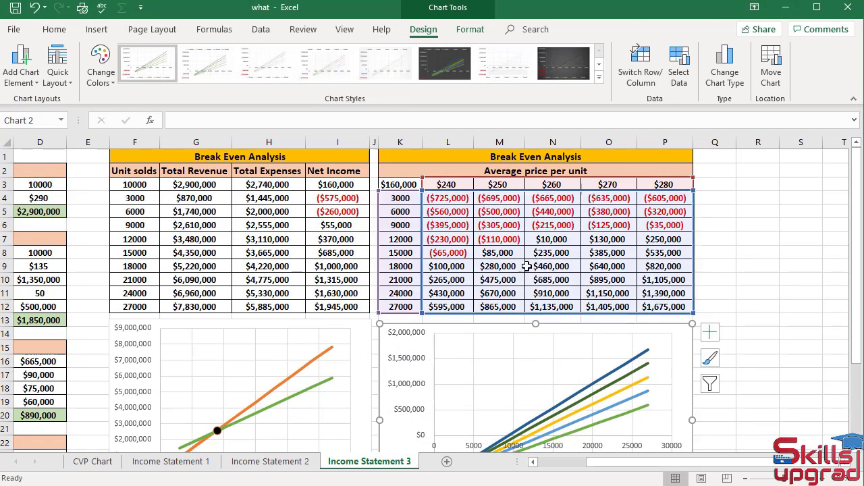
scroll(606, 270, "down", 1)
scroll(606, 270, "down", 1)
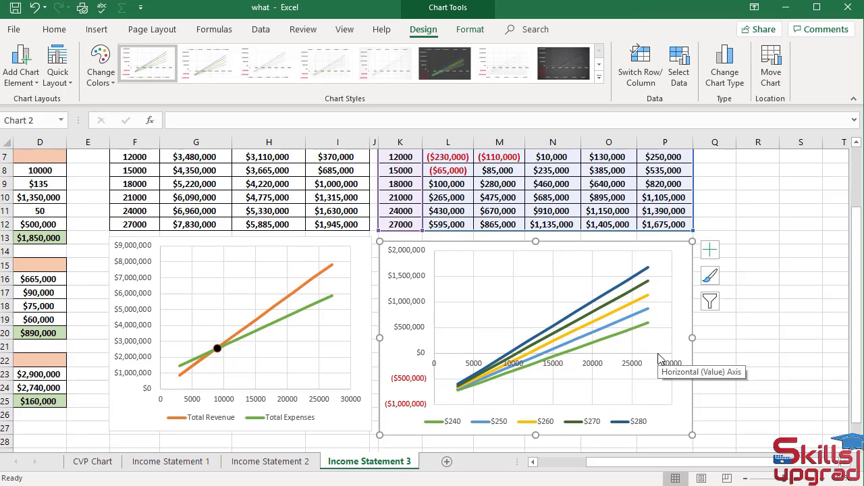
left_click(782, 333)
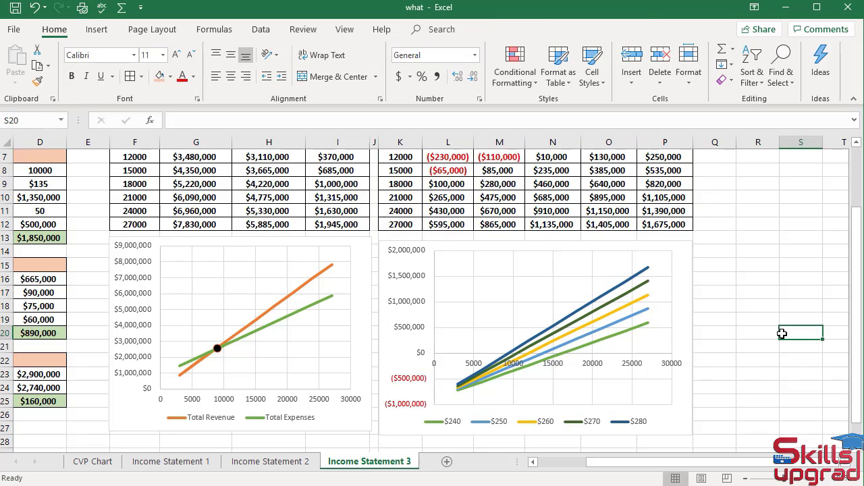